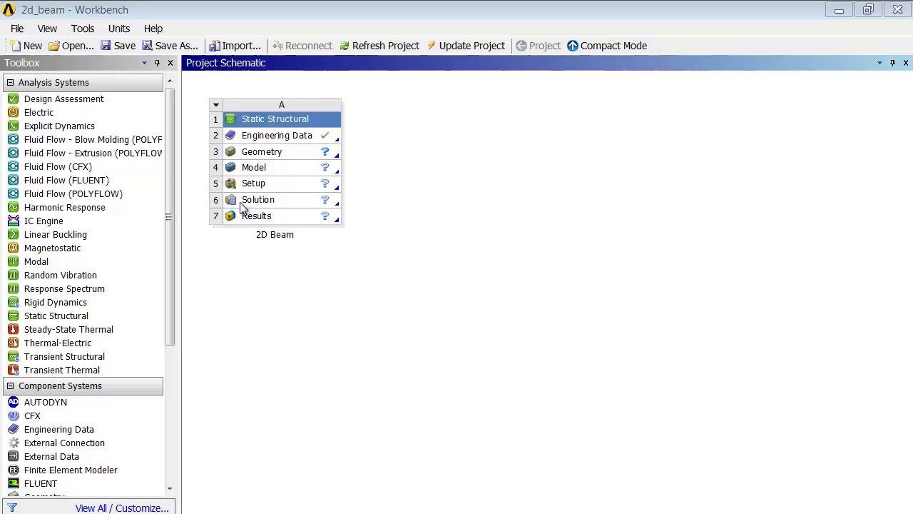
Launch DesignModeler from the 2D Beam Geometry cell (A3) in the Project Schematic
double_click(276, 158)
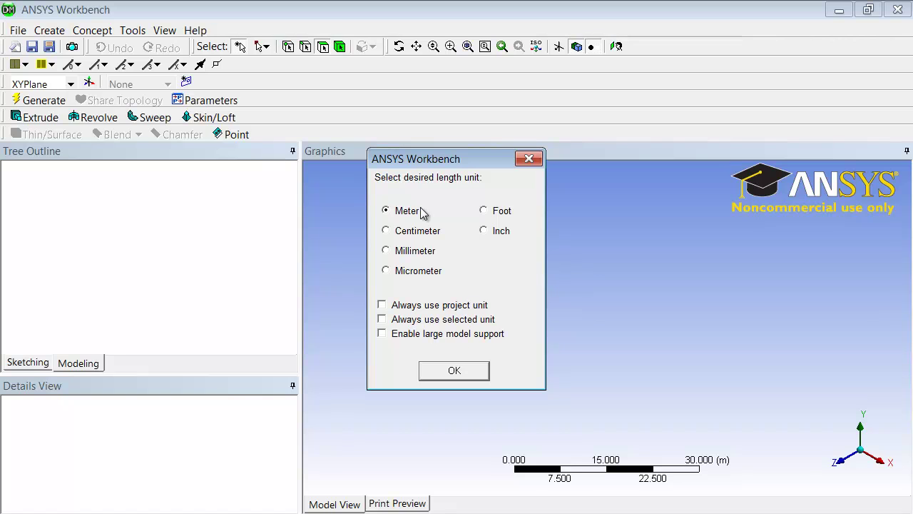
Set the length unit to Inch and turn the view to face the XYPlane head-on
click(484, 230)
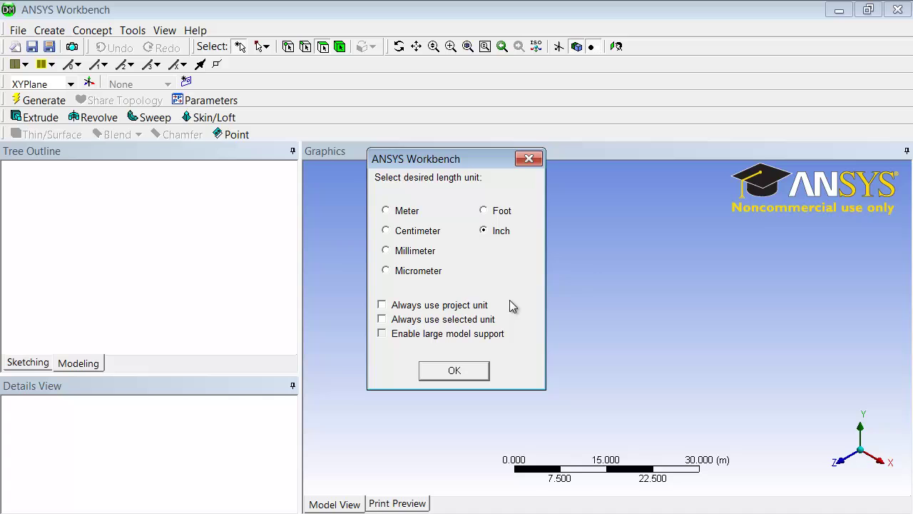
click(455, 371)
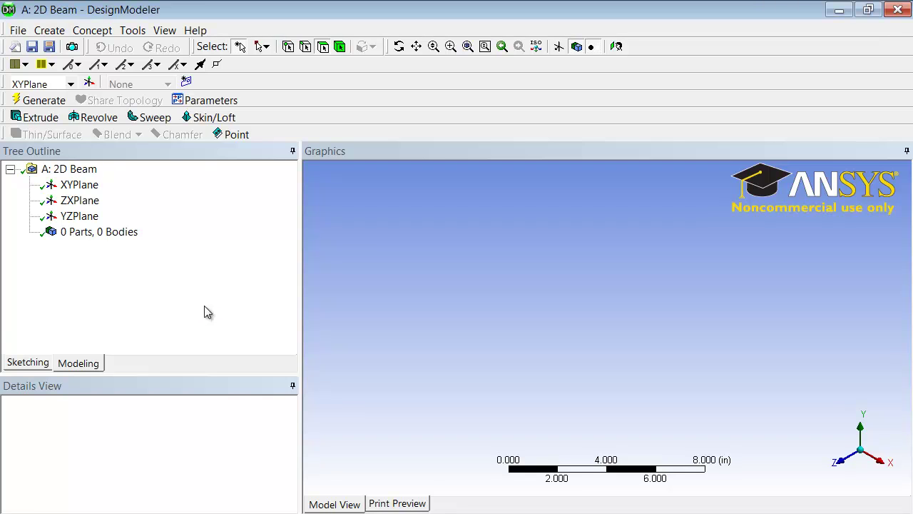
click(80, 187)
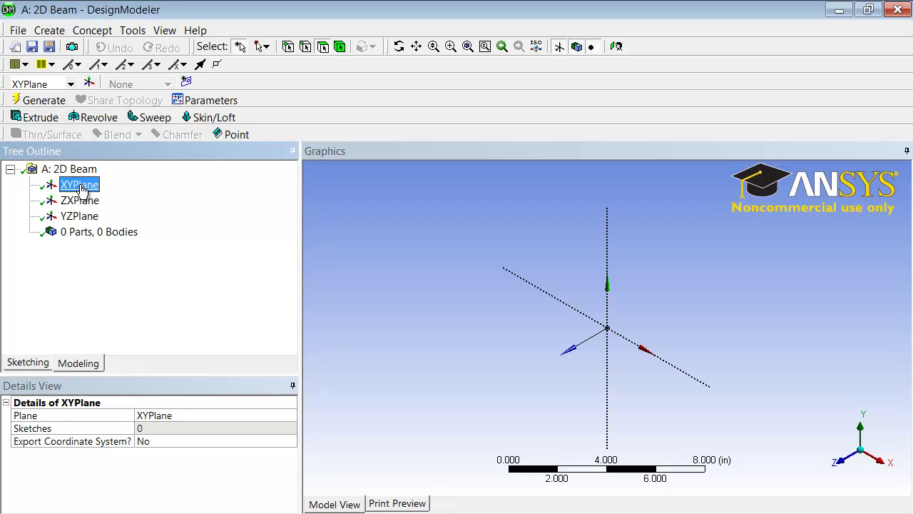
click(616, 47)
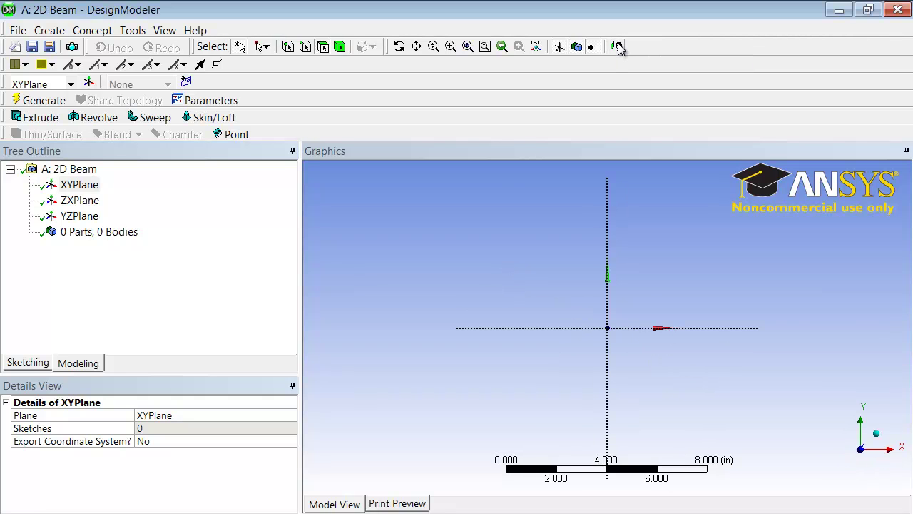
Sketch a rectangle (Ln7–Ln10) on the XY plane from the origin to an upper-right corner
click(29, 363)
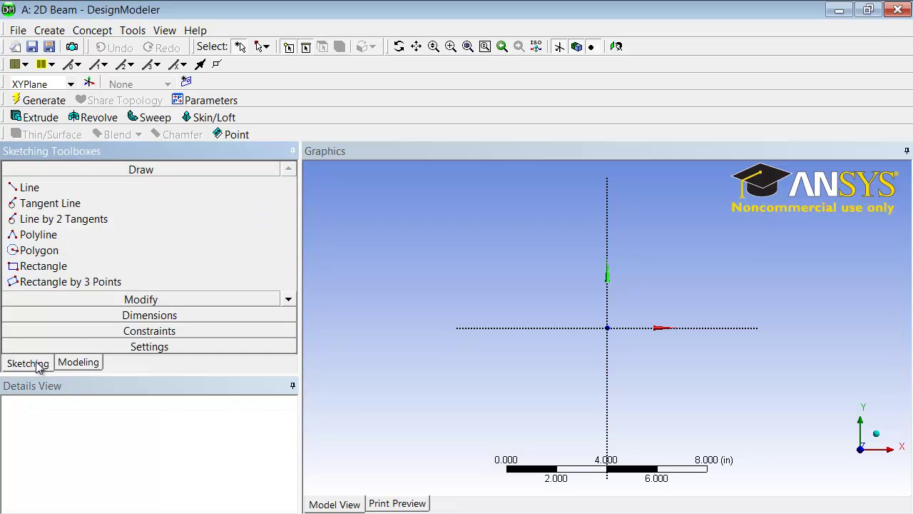
click(61, 270)
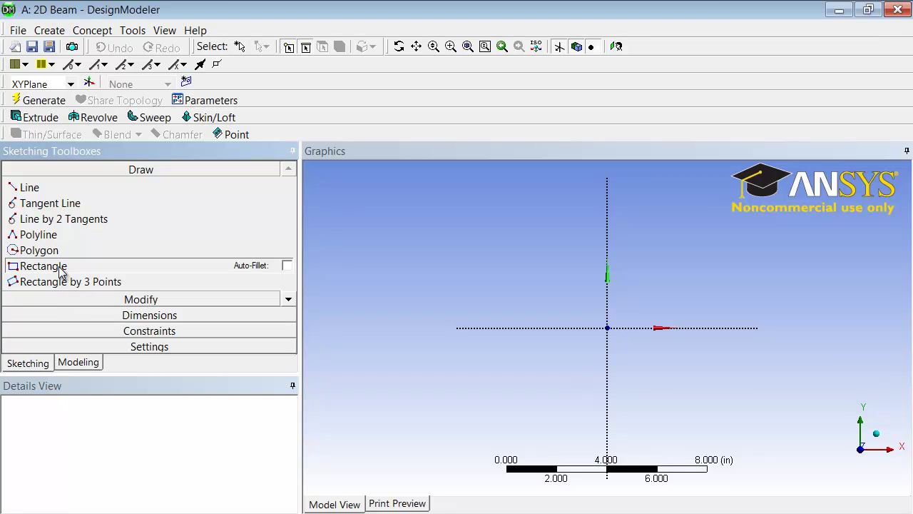
click(607, 328)
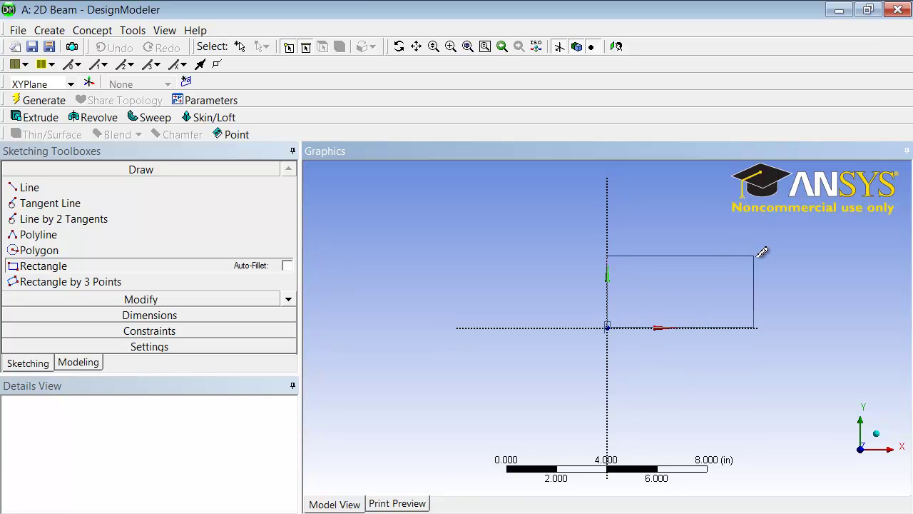
click(754, 256)
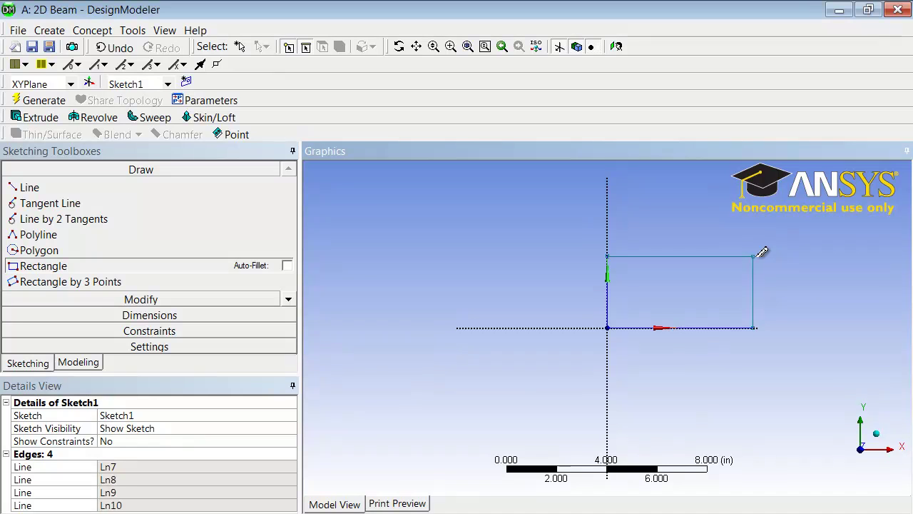
Dimension the bottom edge as H1 (5.8135 in) and the right edge as V2 (2.857 in)
click(179, 316)
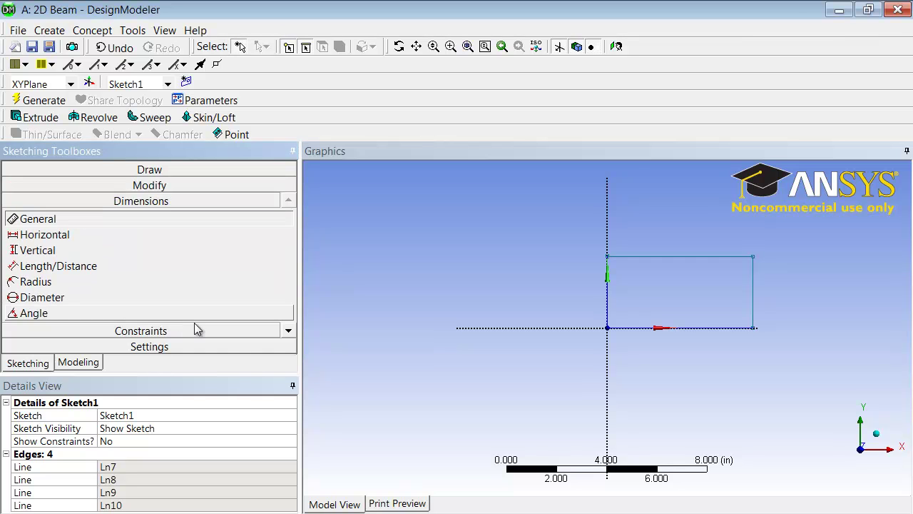
click(682, 329)
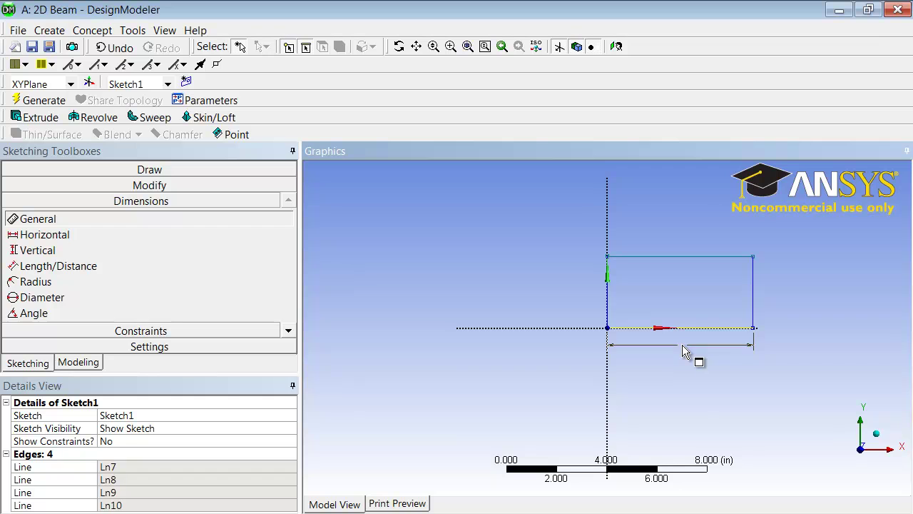
click(683, 344)
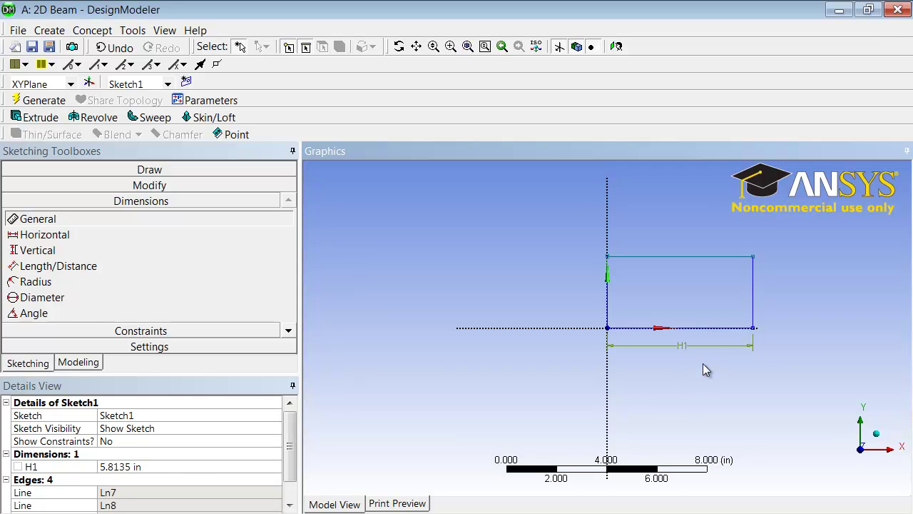
click(755, 300)
click(783, 299)
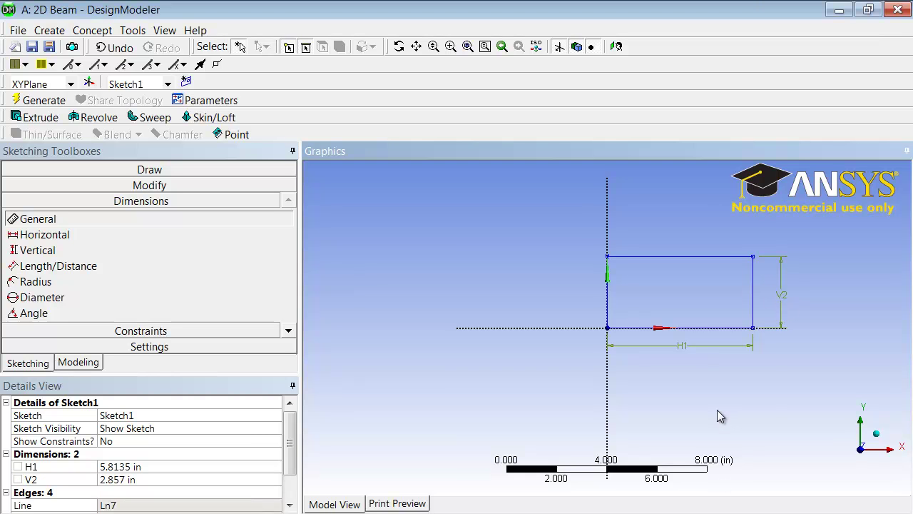
key(alt+Tab)
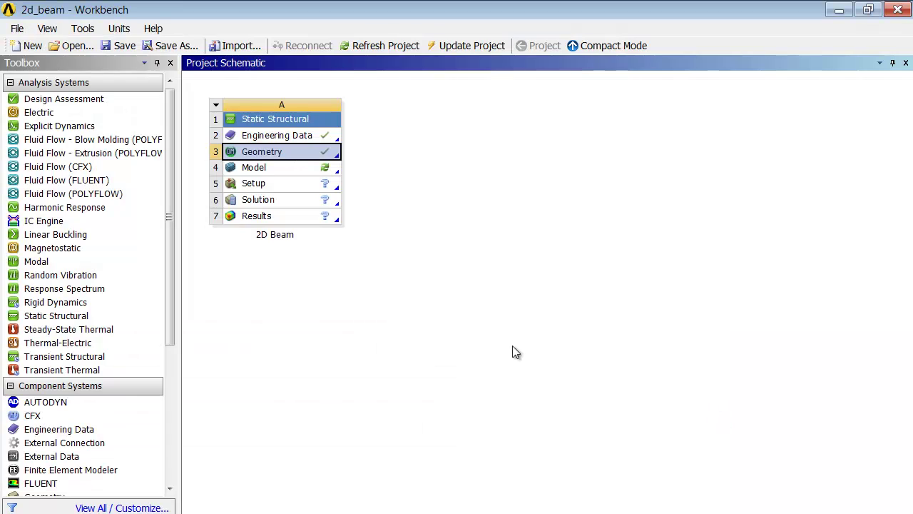
key(alt+Tab)
key(Tab)
key(Tab)
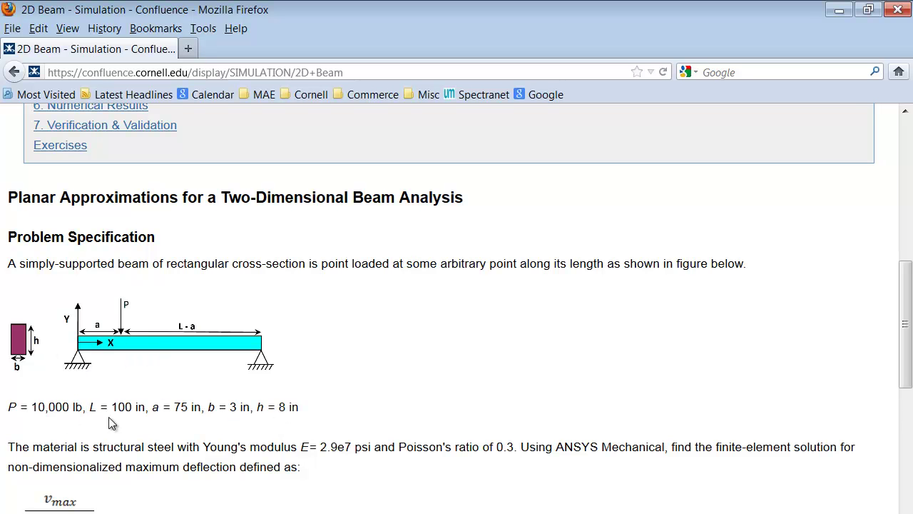
key(alt+Tab)
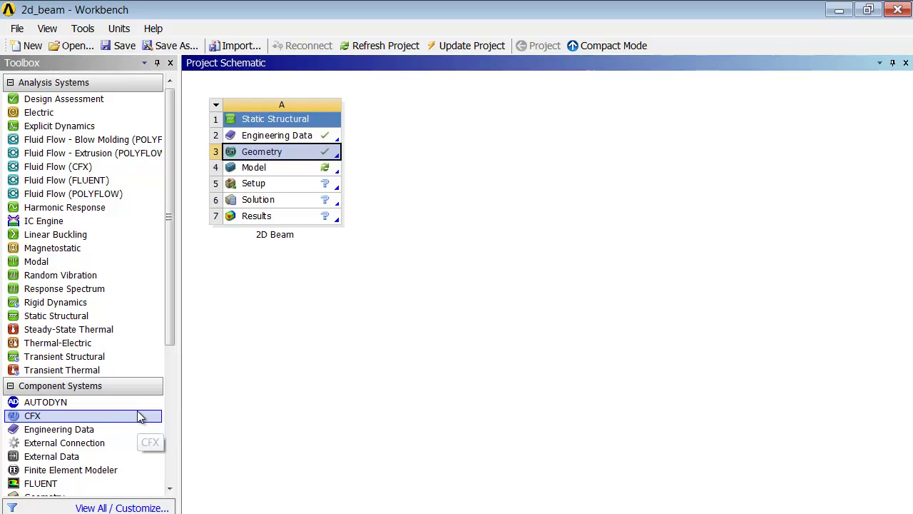
key(alt+Tab)
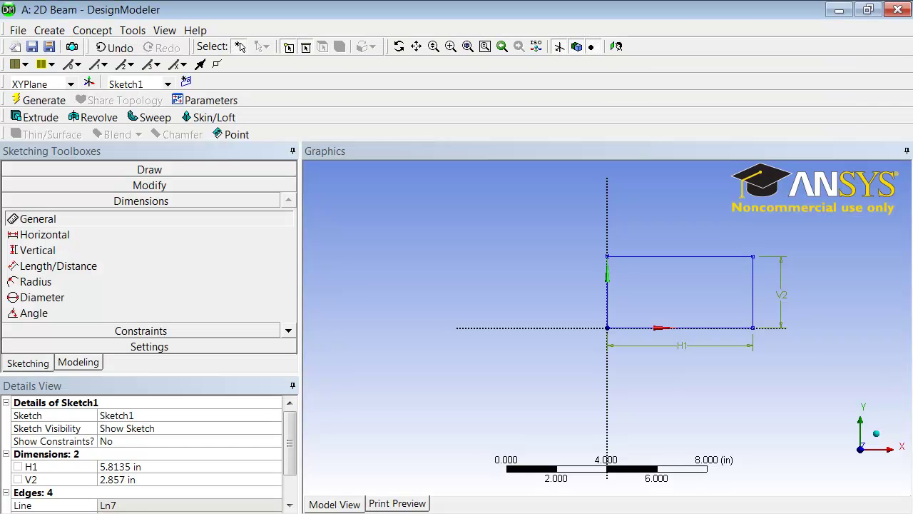
Set H1 to 100 in and V2 to 8 in in the Details View
click(121, 468)
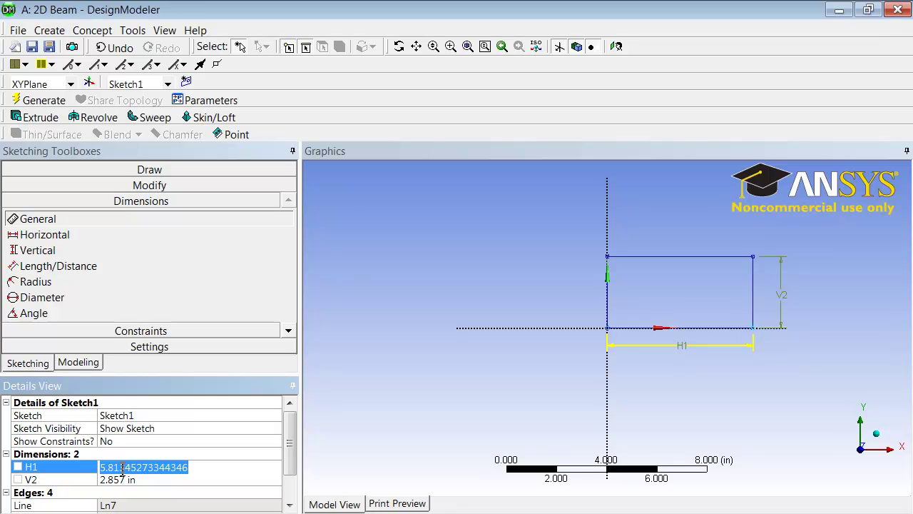
text(100)
key(Return)
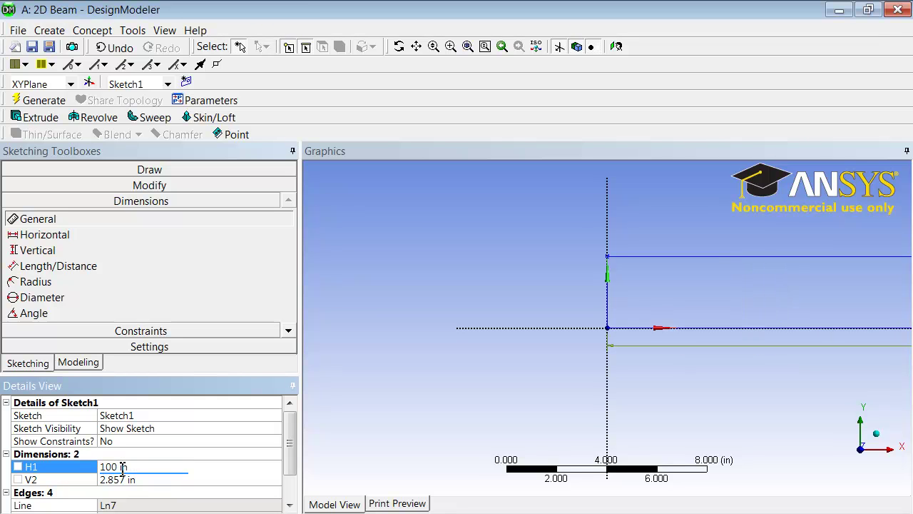
click(133, 480)
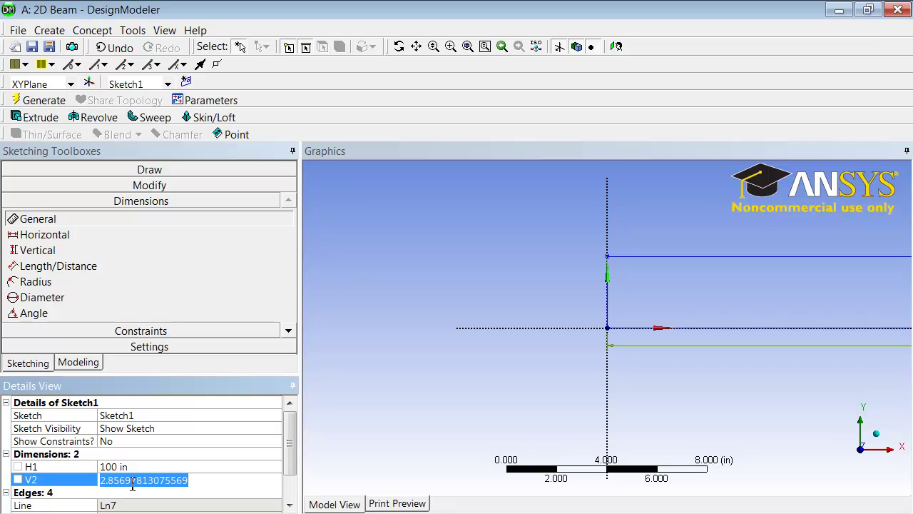
text(8)
key(Return)
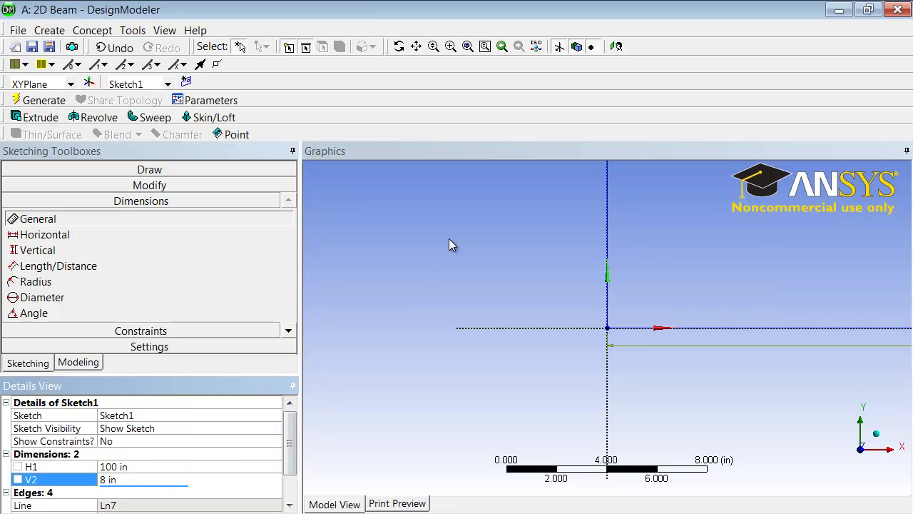
Zoom to fit, then move the H1 label below and the V2 label right of the rectangle
click(468, 46)
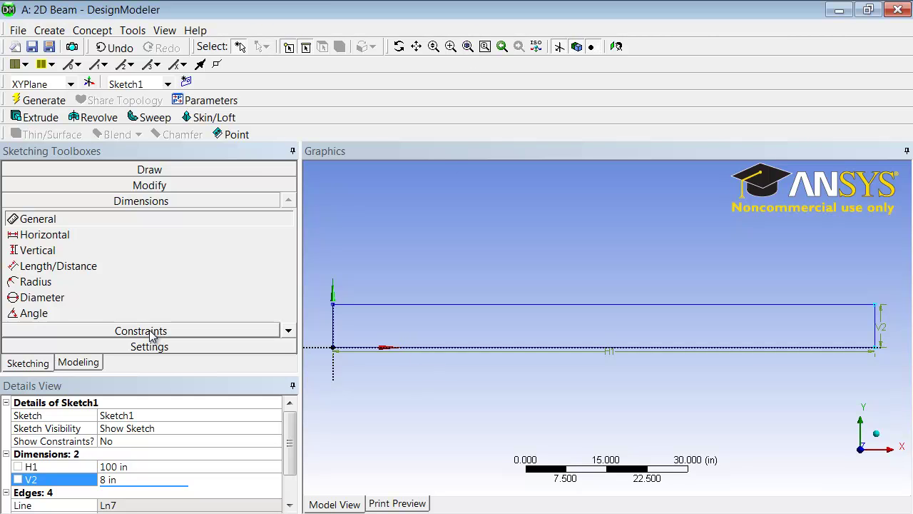
click(289, 331)
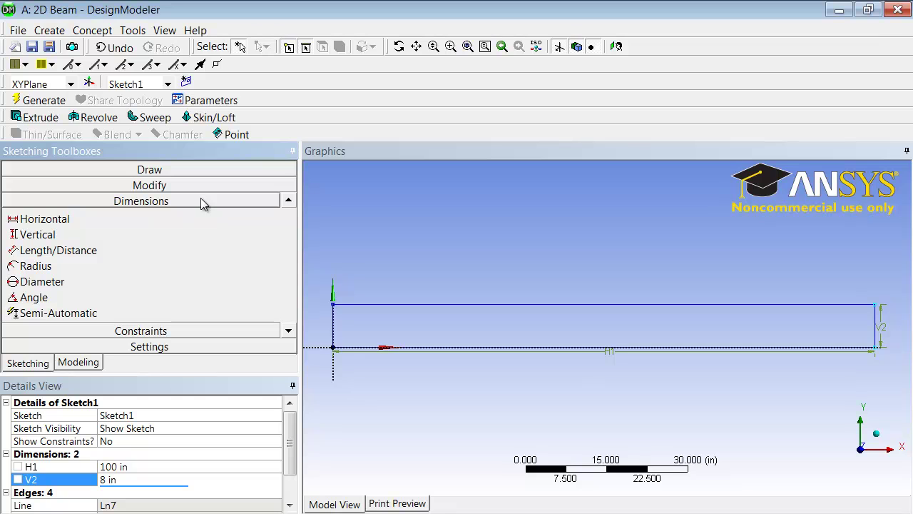
click(289, 331)
click(289, 331)
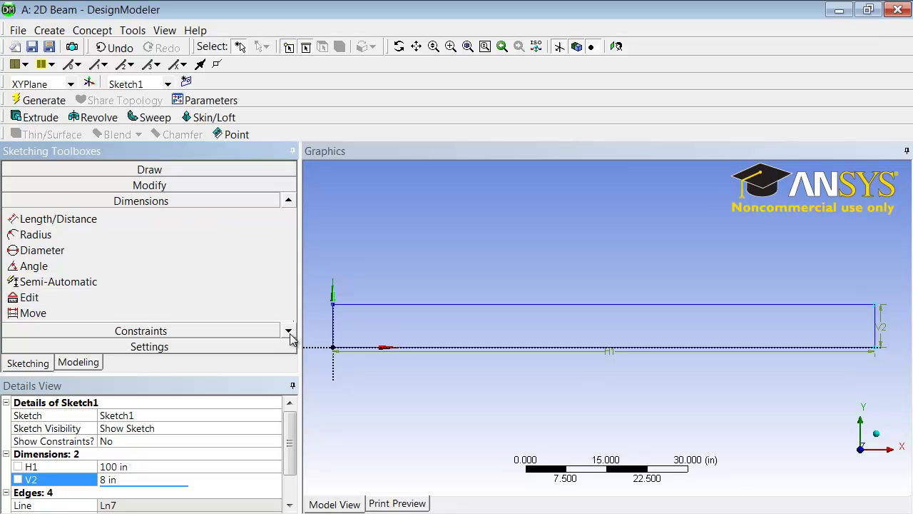
click(288, 331)
click(289, 331)
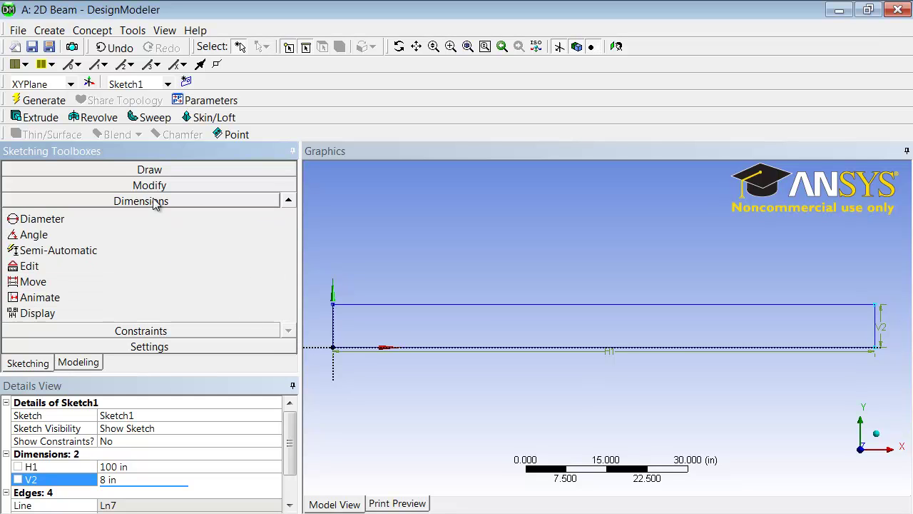
click(34, 282)
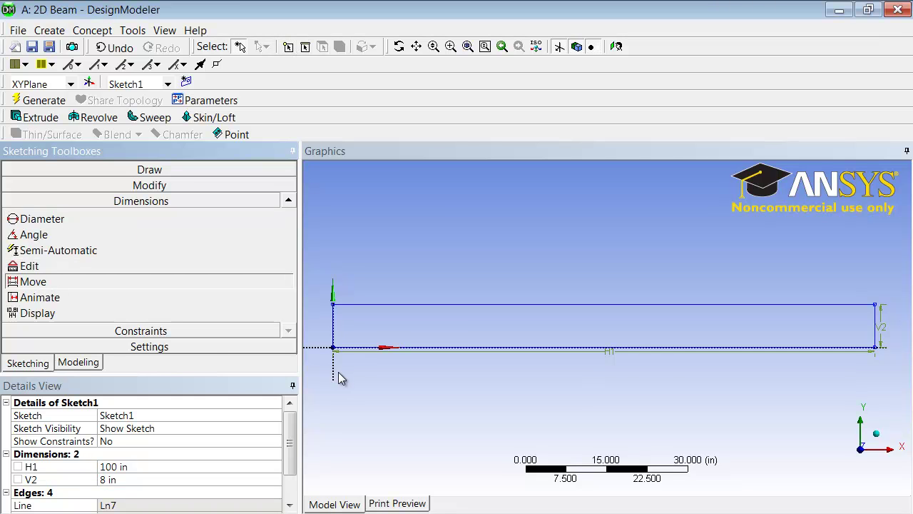
drag(612, 352, 607, 375)
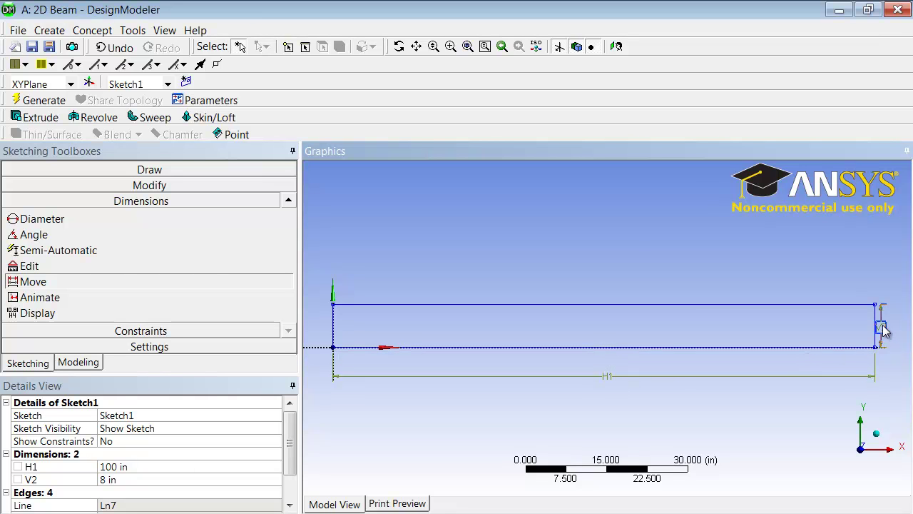
drag(884, 327, 898, 327)
click(39, 317)
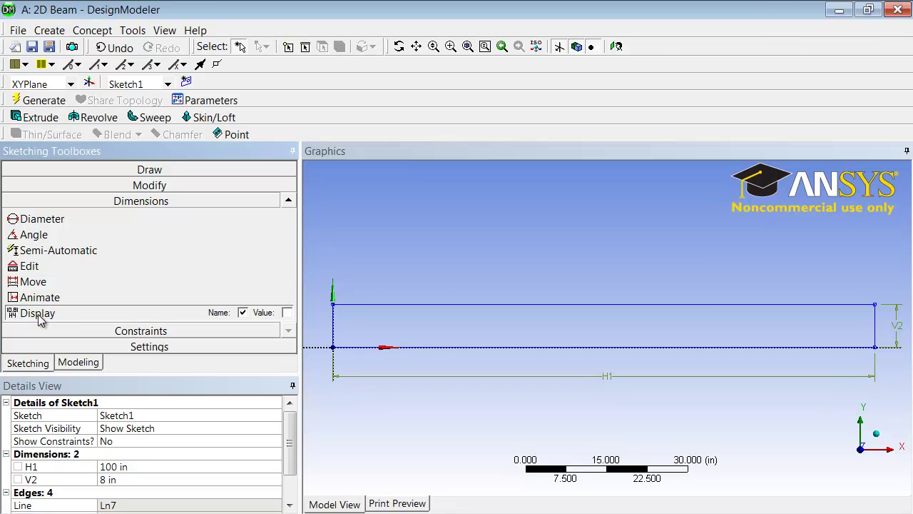
Show dimension values 100.000 and 8.000 instead of names, checking the spec in Firefox
click(243, 313)
key(alt+Tab)
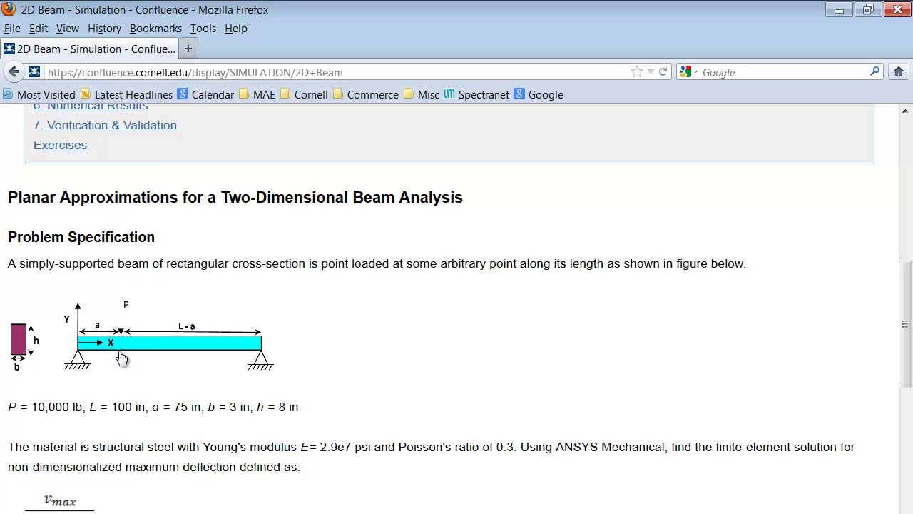
key(alt+Tab)
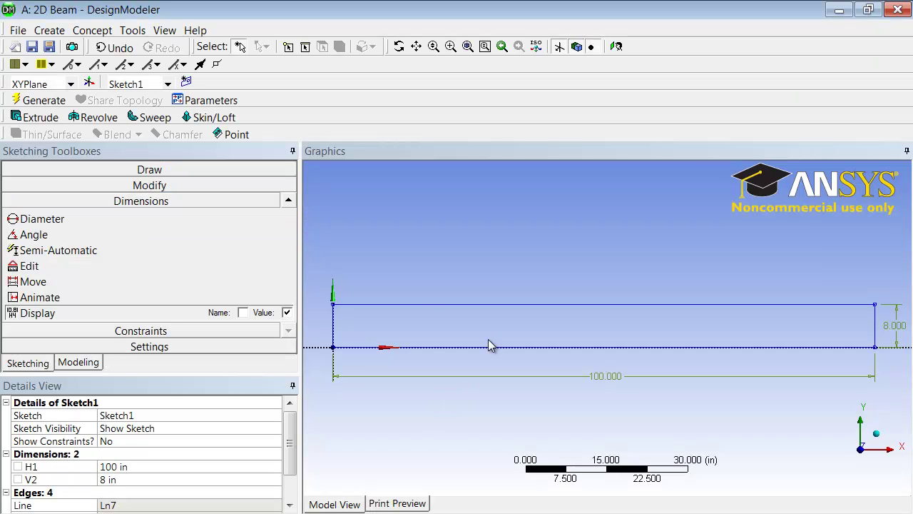
Split the top and bottom edges at the load point, giving Sketch1 six edges
click(164, 188)
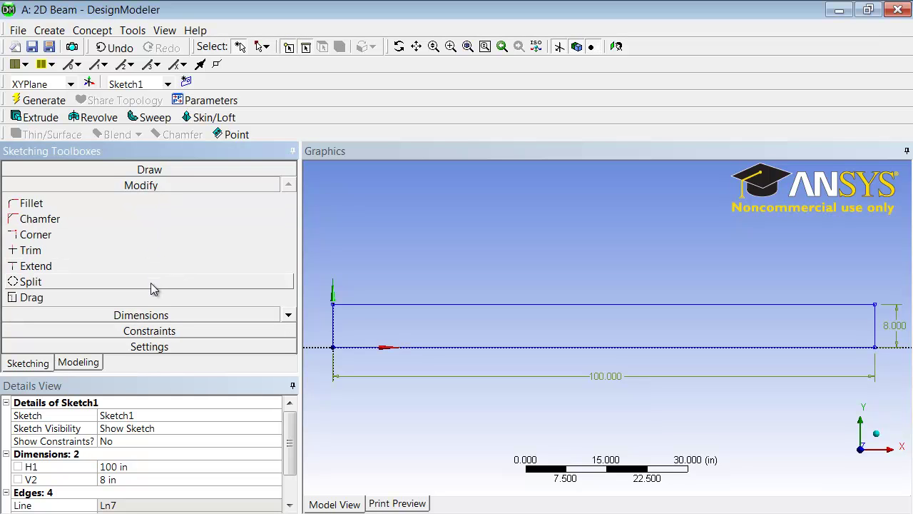
click(151, 283)
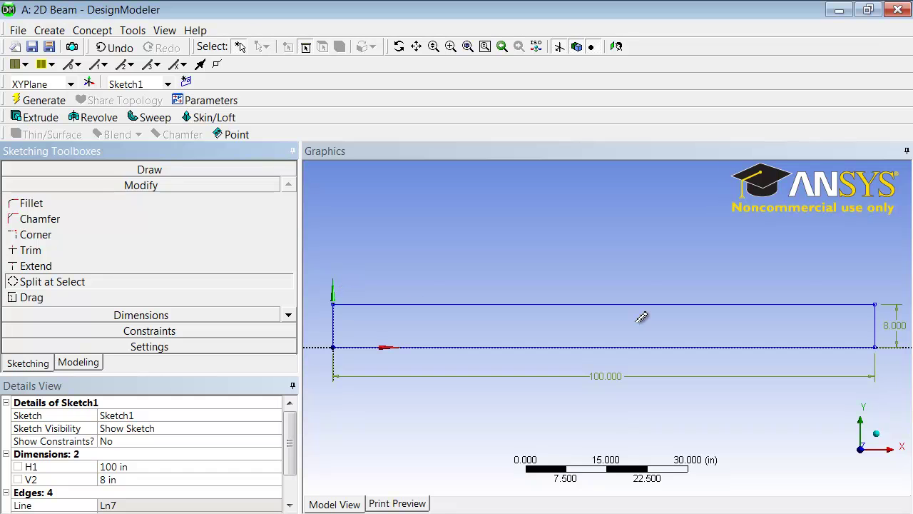
click(769, 304)
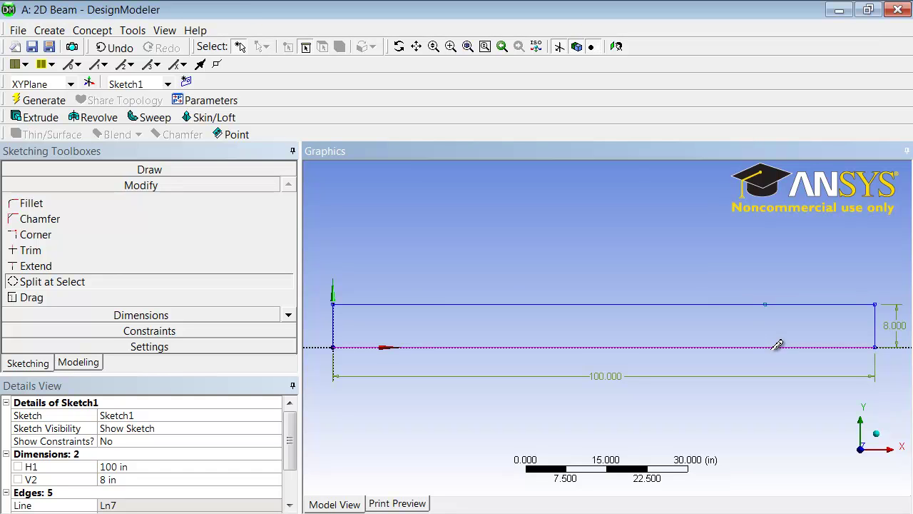
click(772, 348)
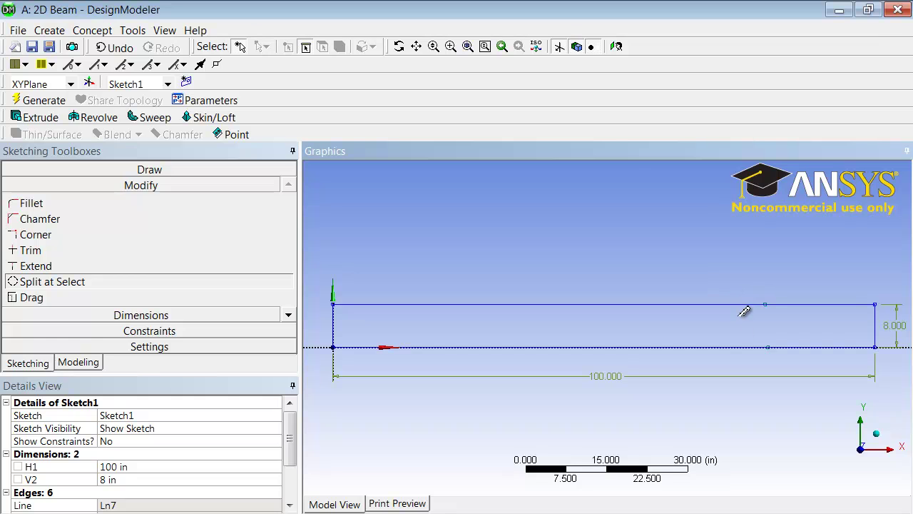
Apply an Equal Length constraint between the top-left and bottom-left edge segments
click(196, 331)
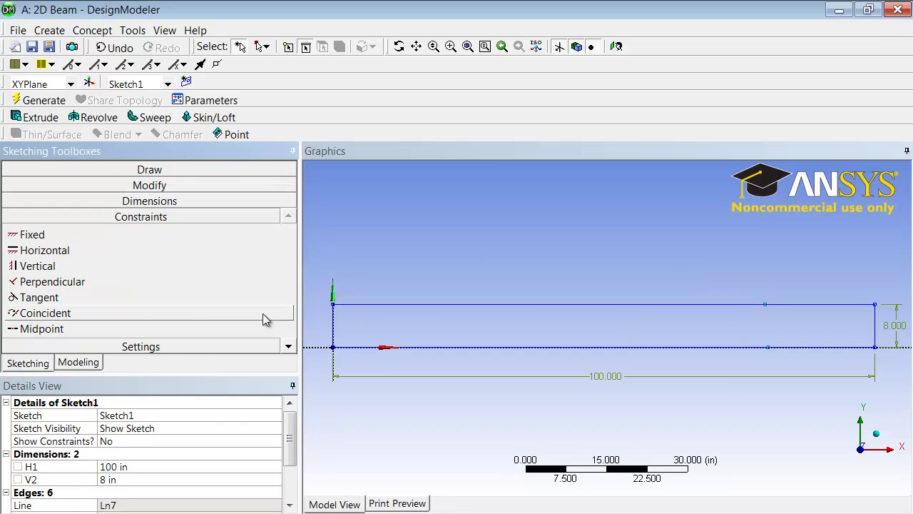
click(289, 347)
click(289, 347)
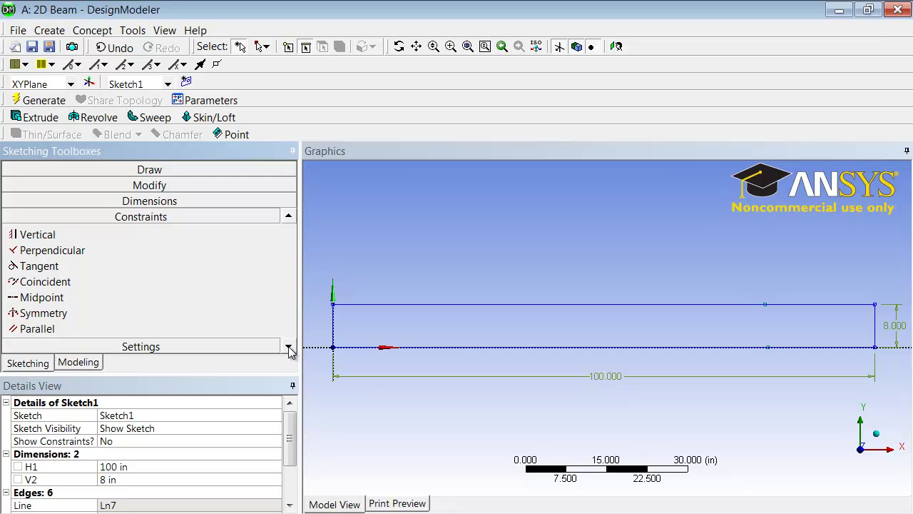
click(289, 347)
click(289, 348)
click(289, 347)
click(289, 348)
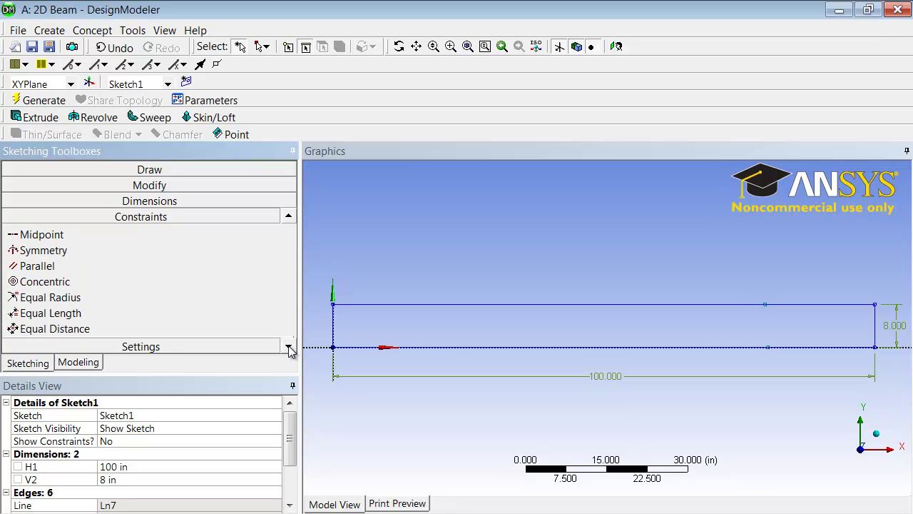
click(75, 315)
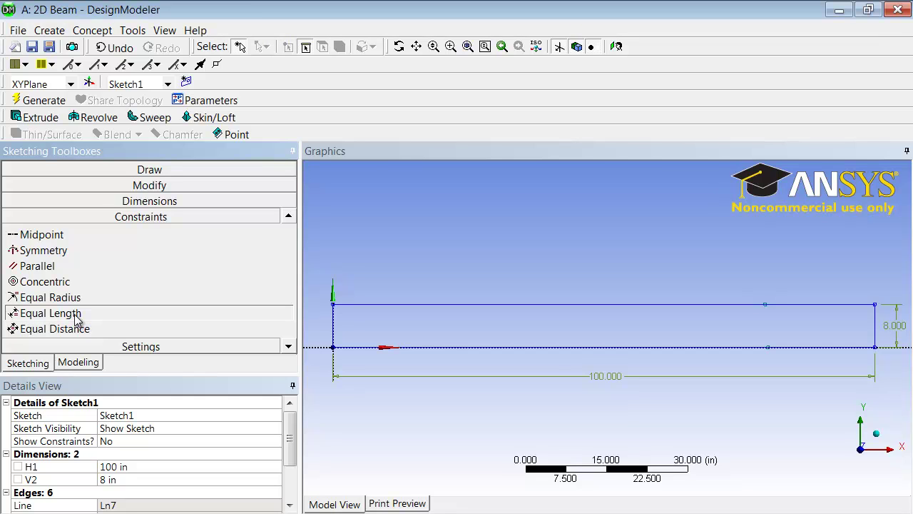
click(564, 347)
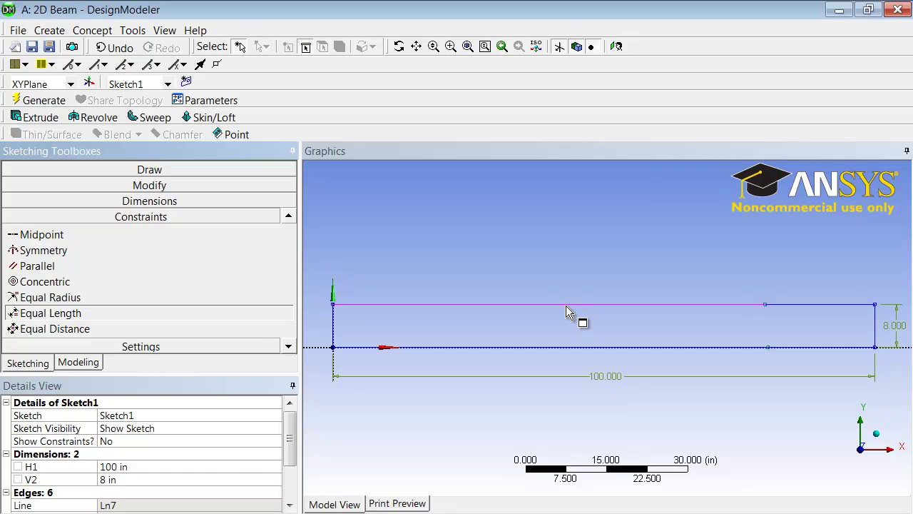
click(566, 305)
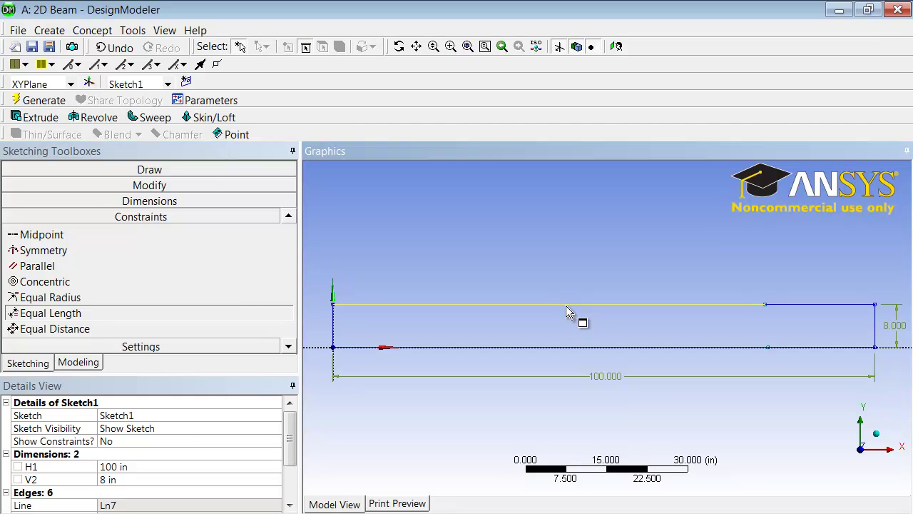
click(559, 348)
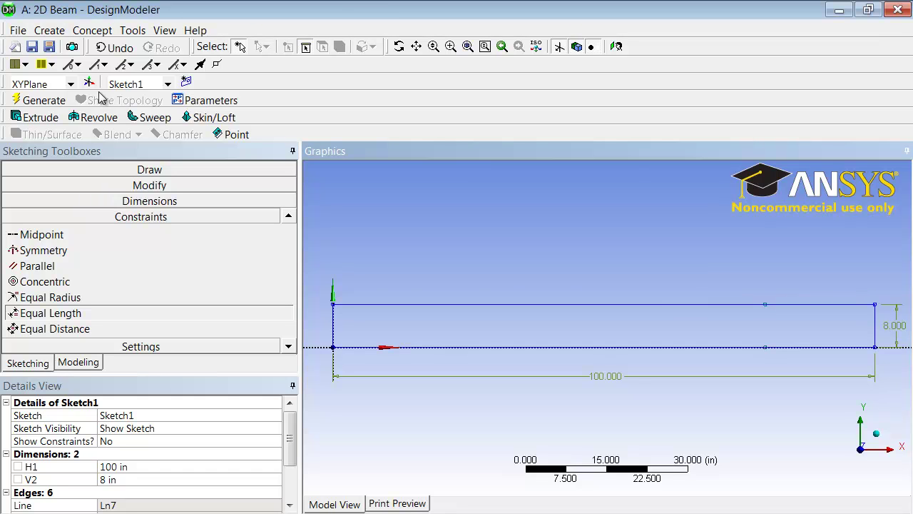
Generate surface body SurfaceSk1 from Sketch1 using Concept > Surfaces From Sketches
click(92, 32)
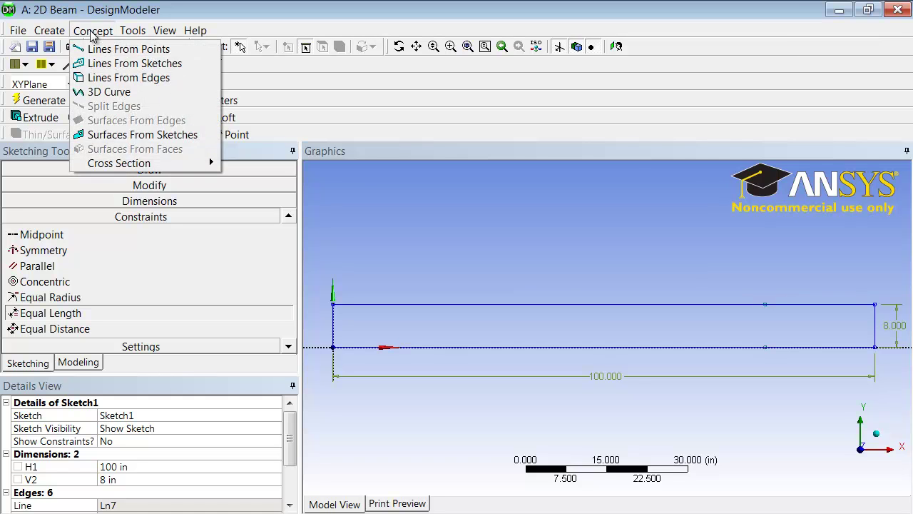
click(109, 136)
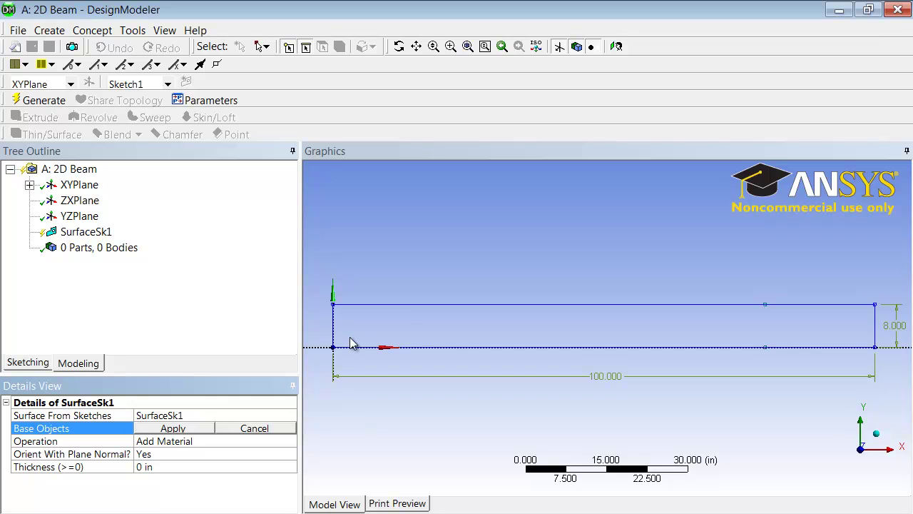
click(386, 306)
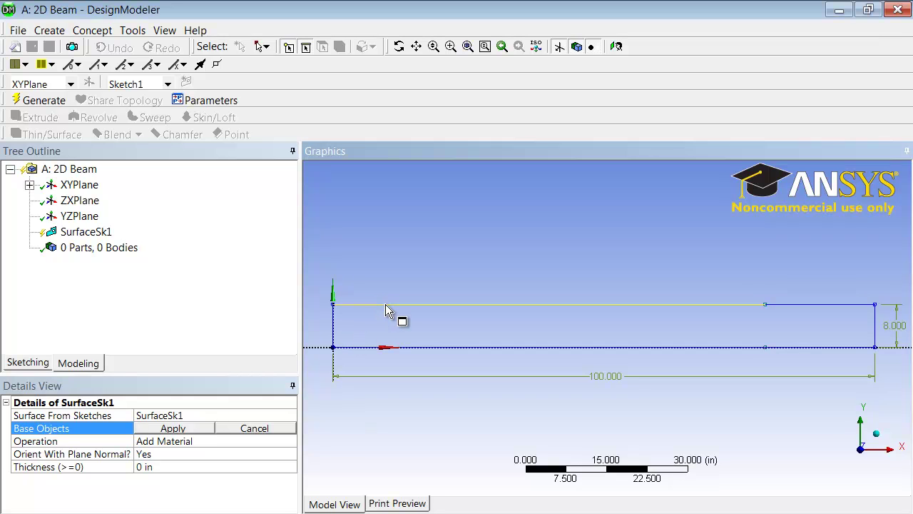
click(191, 430)
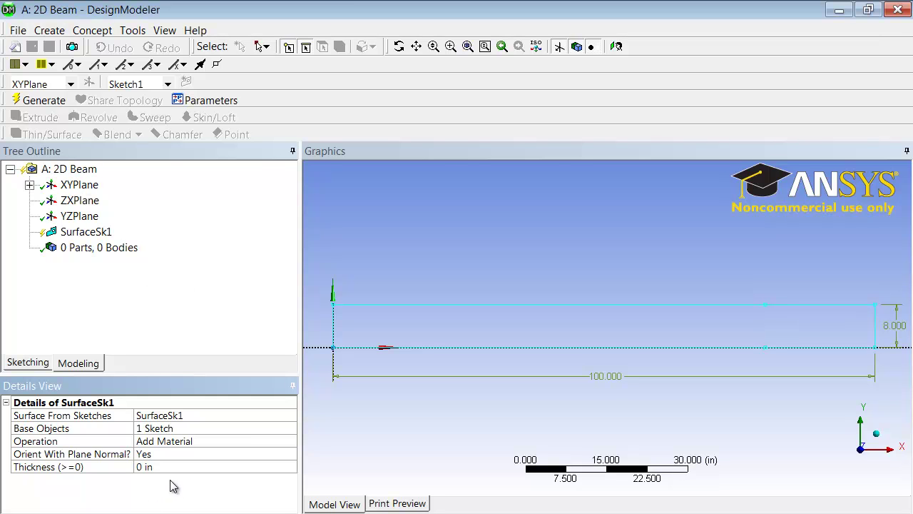
click(57, 99)
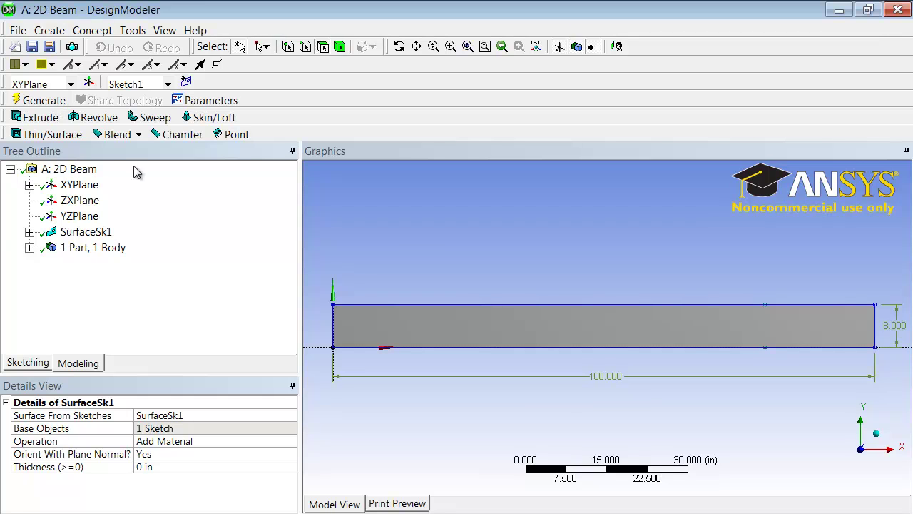
Hide the sketch plane and set Surface Body thickness to 3 in
click(560, 48)
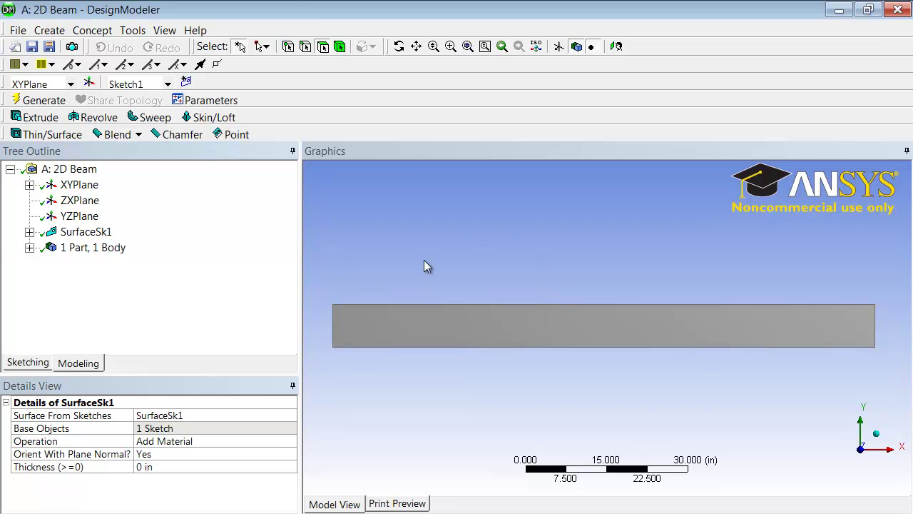
click(29, 248)
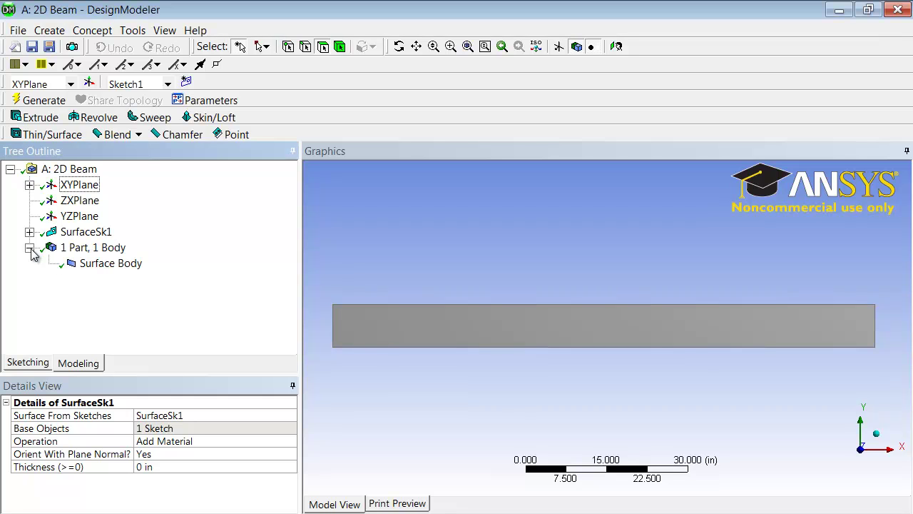
click(103, 268)
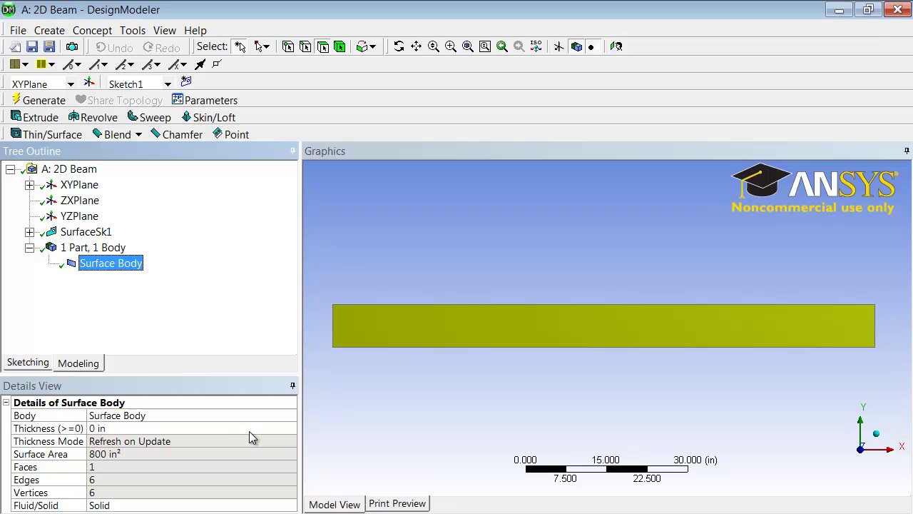
click(104, 429)
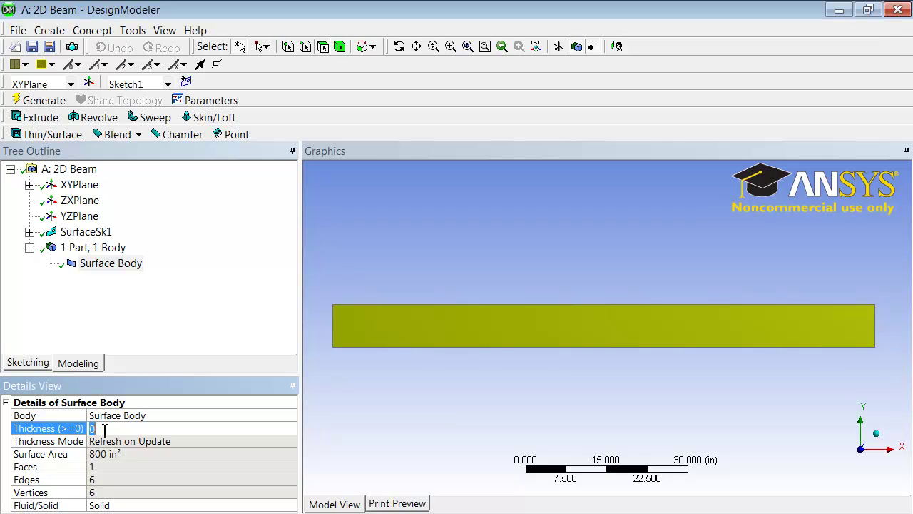
text(3)
key(Return)
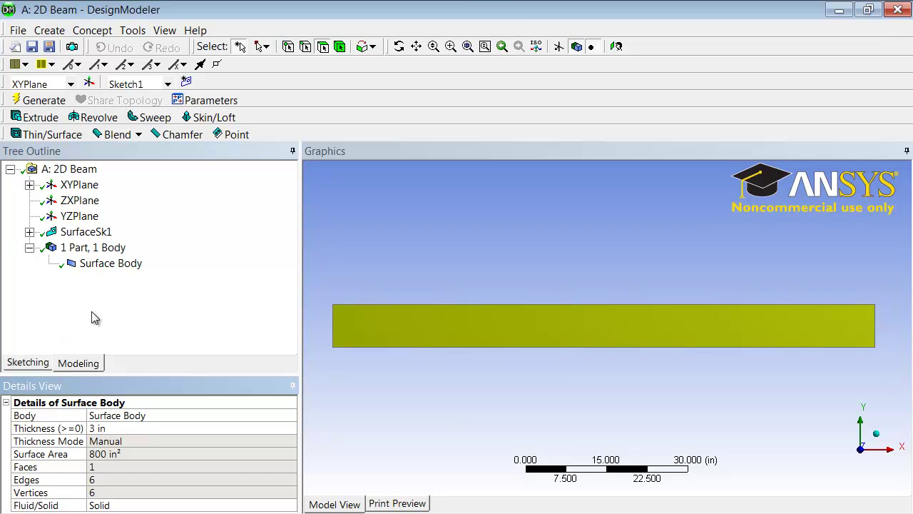
Save the project, then close DesignModeler from the File menu
click(32, 50)
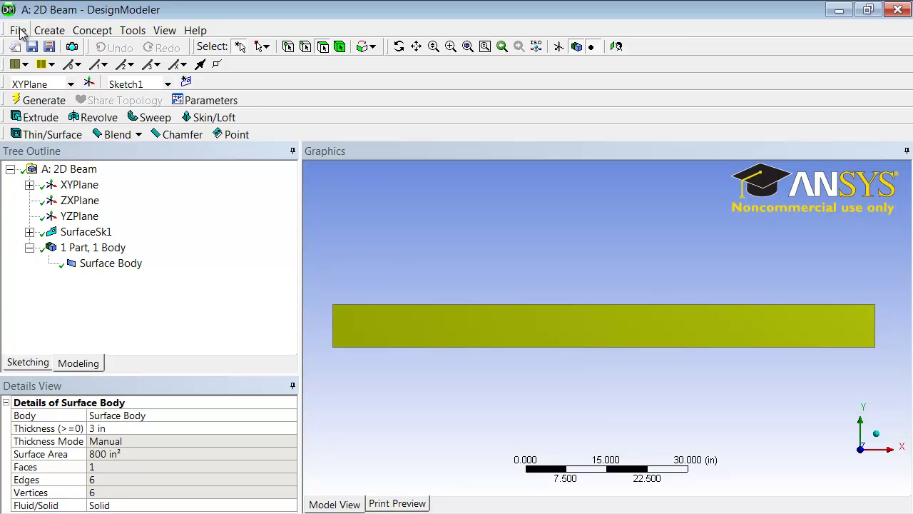
click(18, 30)
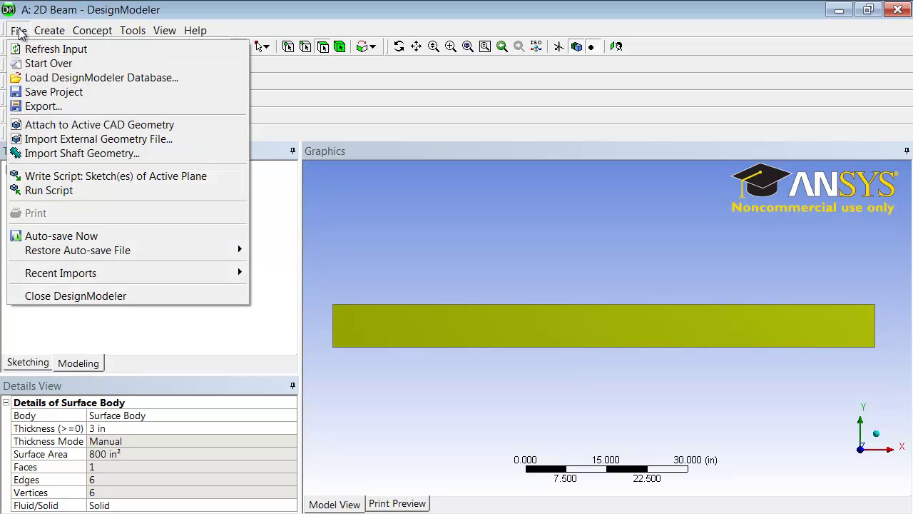
click(77, 294)
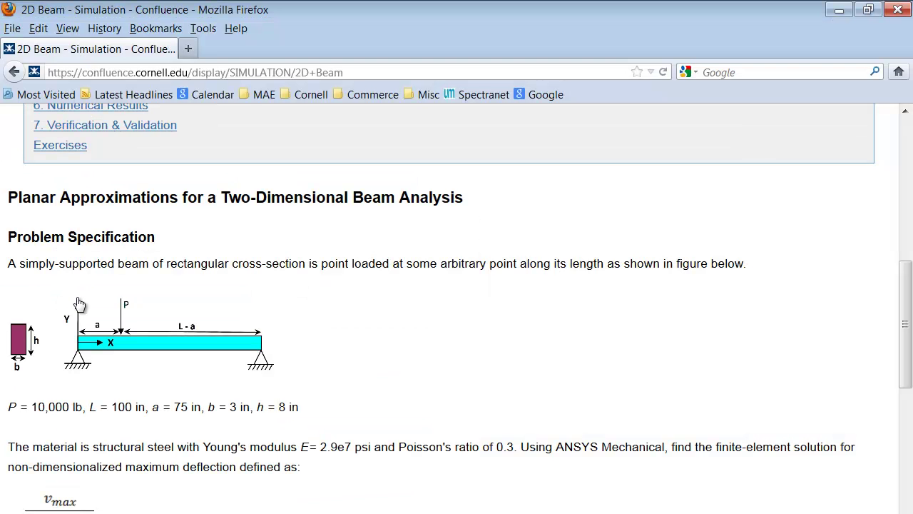
Return to the 2d_beam Workbench schematic showing the Geometry cell up to date
key(alt+Tab)
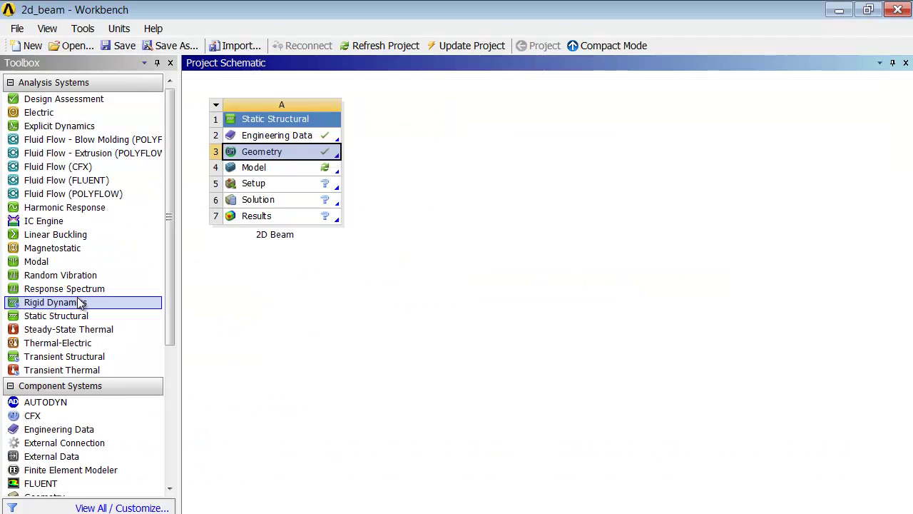